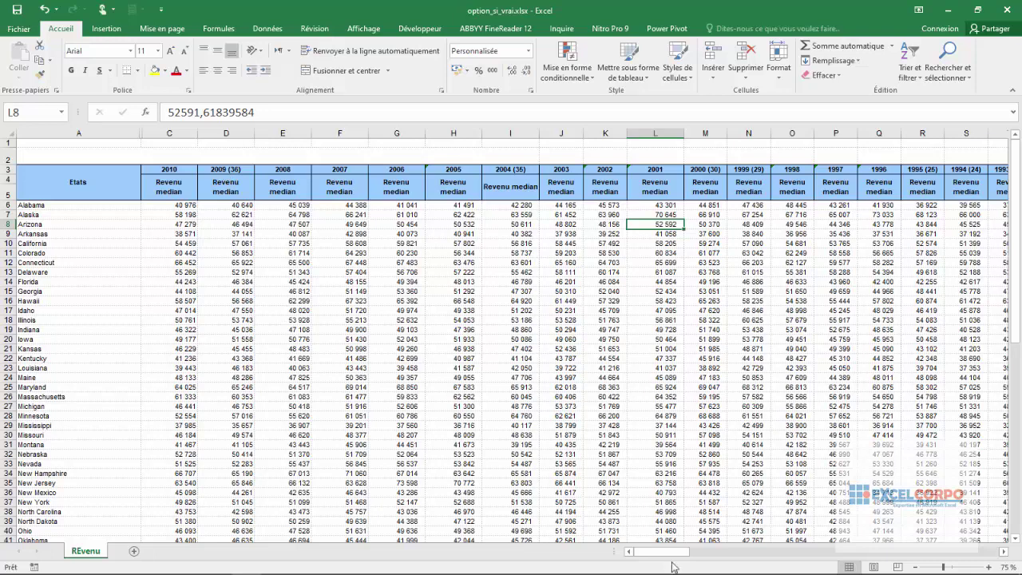
left_click(552, 171)
left_click_drag(671, 556, 634, 547)
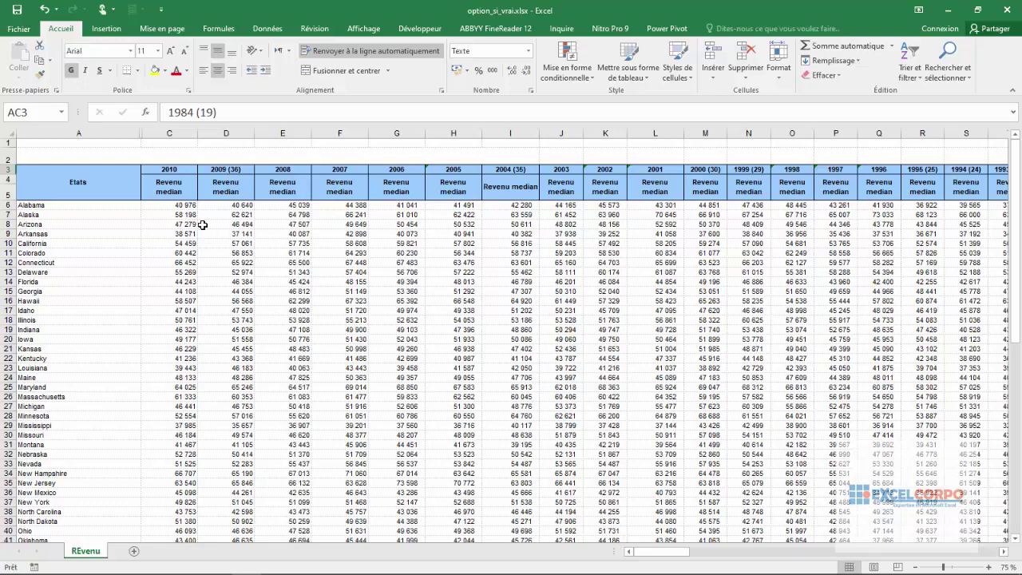
left_click(173, 132)
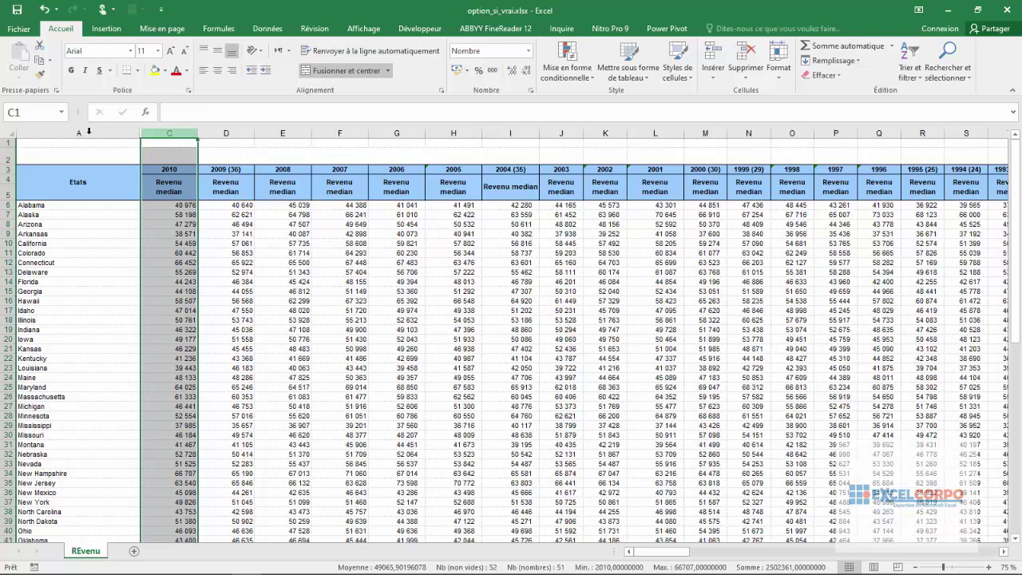
Step: Start a new conditional formatting rule on the 2010 median revenues (C6:C55) with the icon set 5 Flèches (grises)
left_click(171, 207)
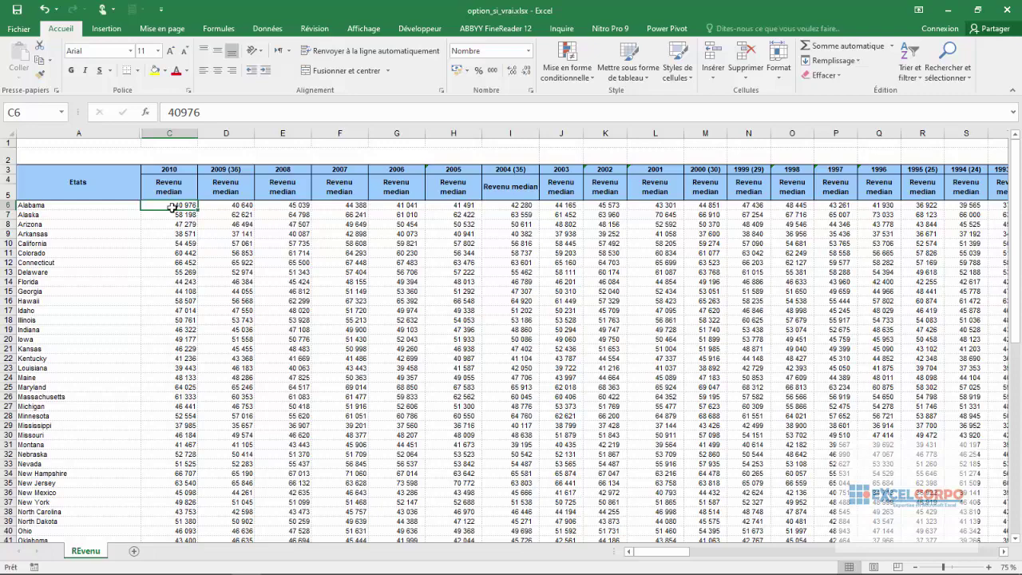
key("ctrl+shift+Down")
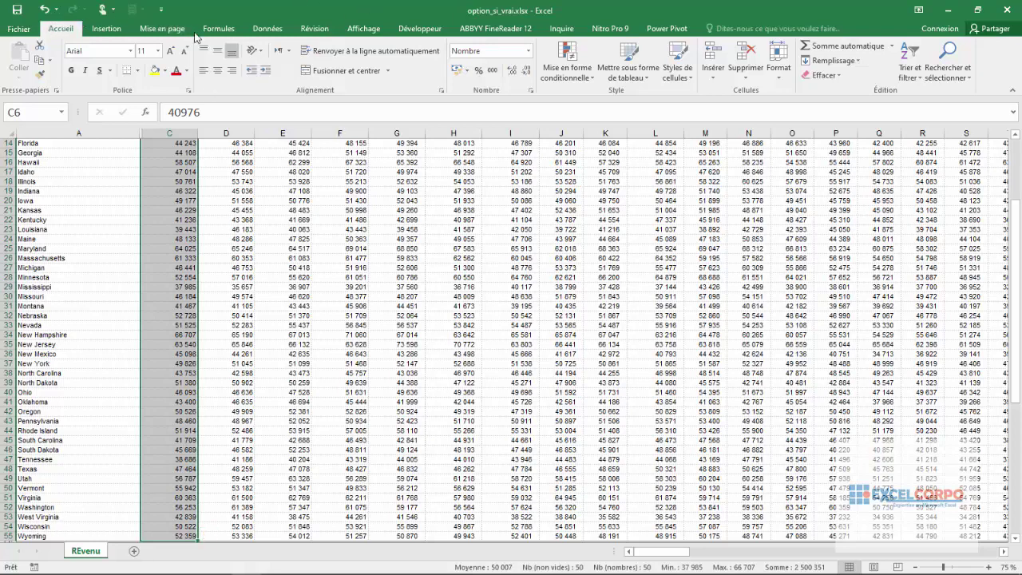
left_click(589, 77)
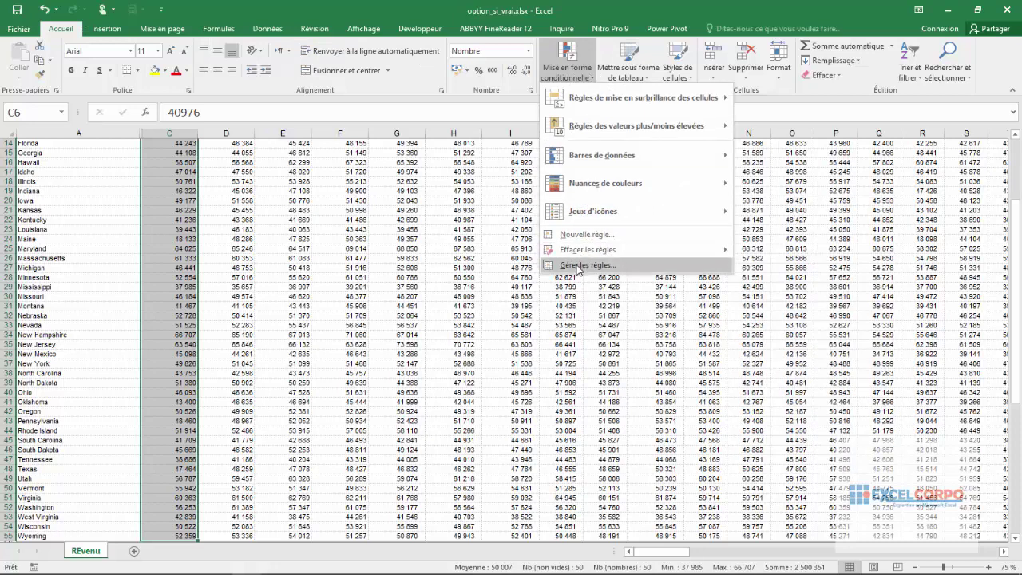
left_click(583, 235)
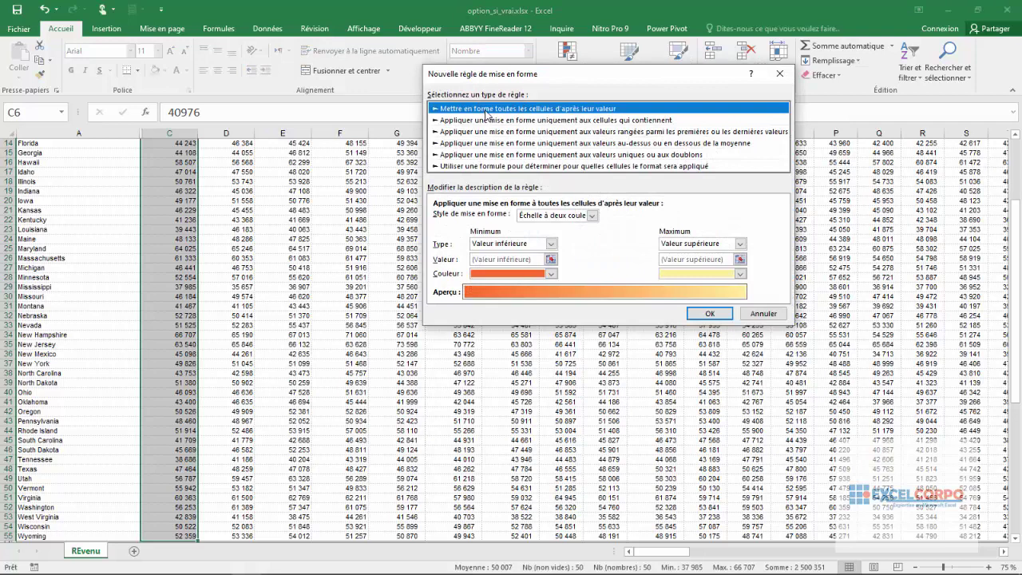
left_click(593, 217)
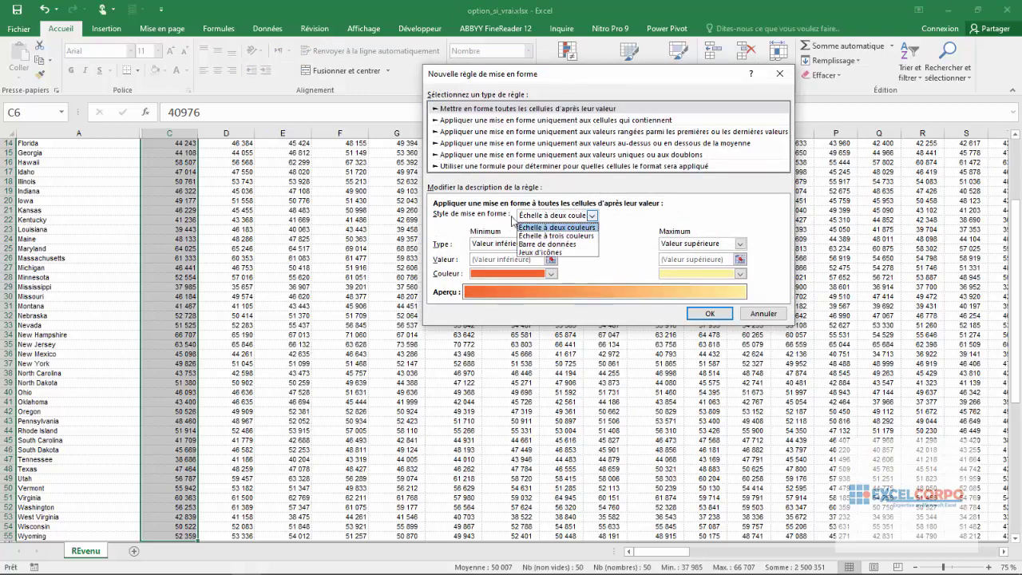
left_click(545, 252)
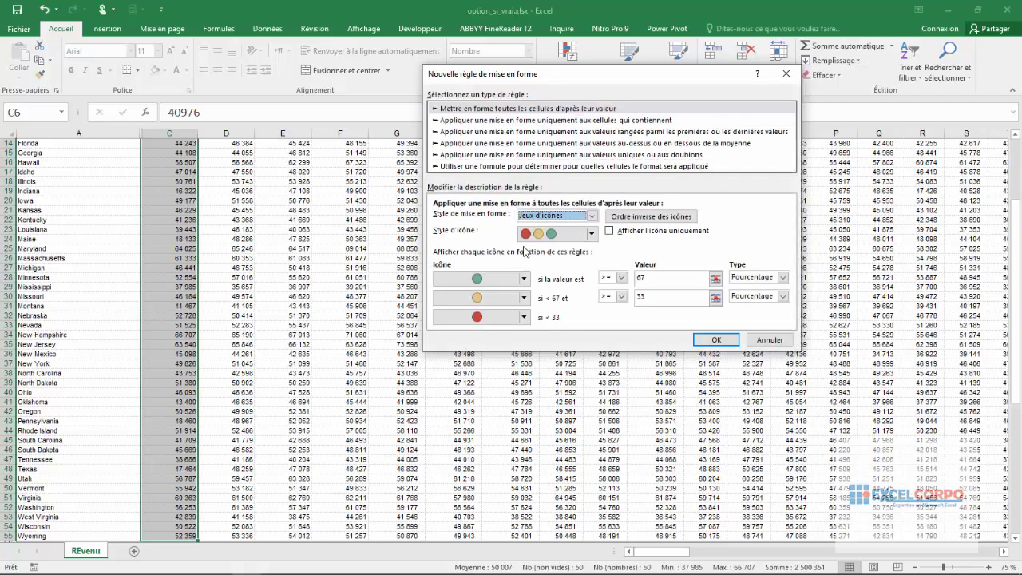
left_click(593, 237)
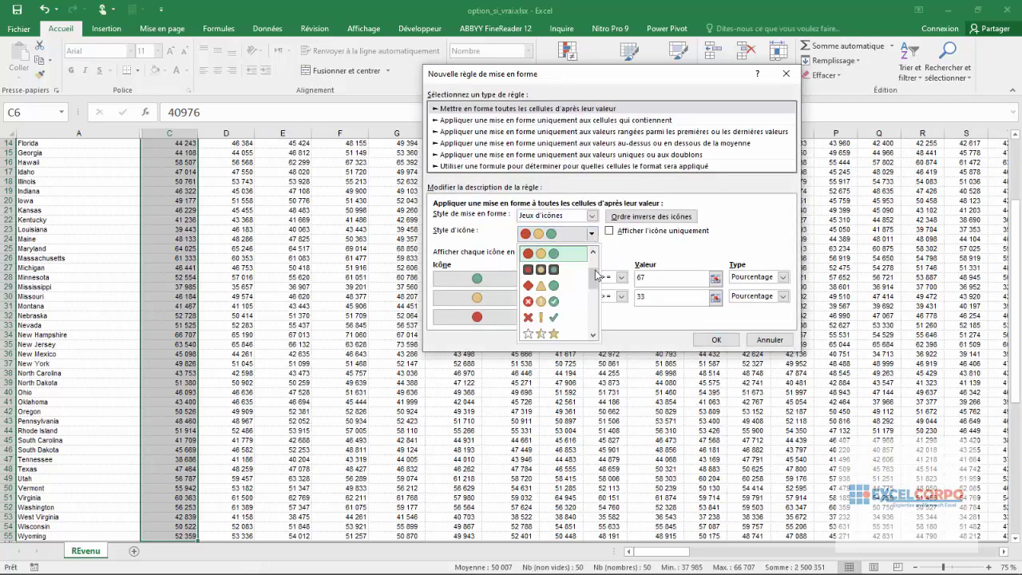
left_click_drag(594, 273, 594, 322)
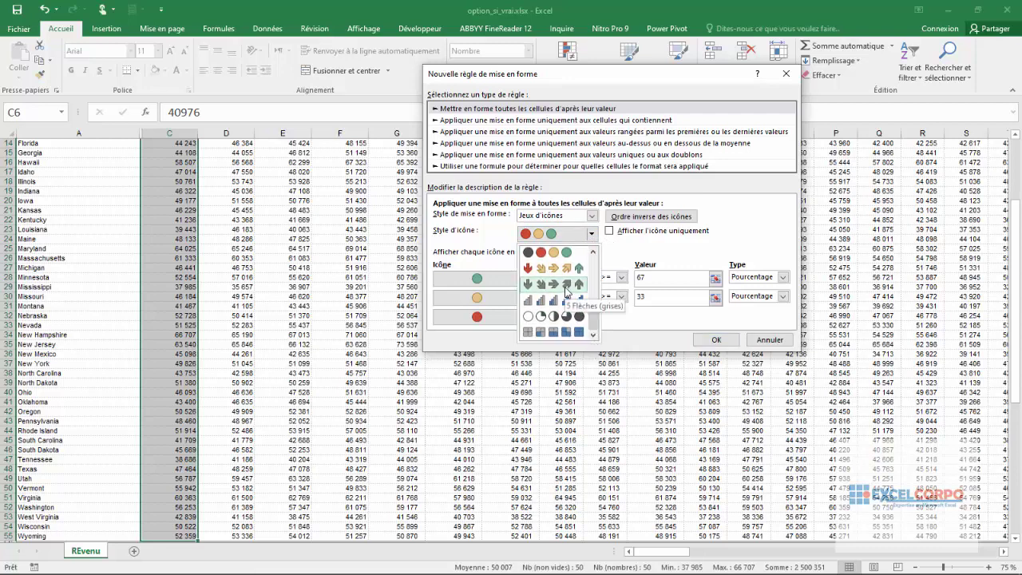
left_click(565, 286)
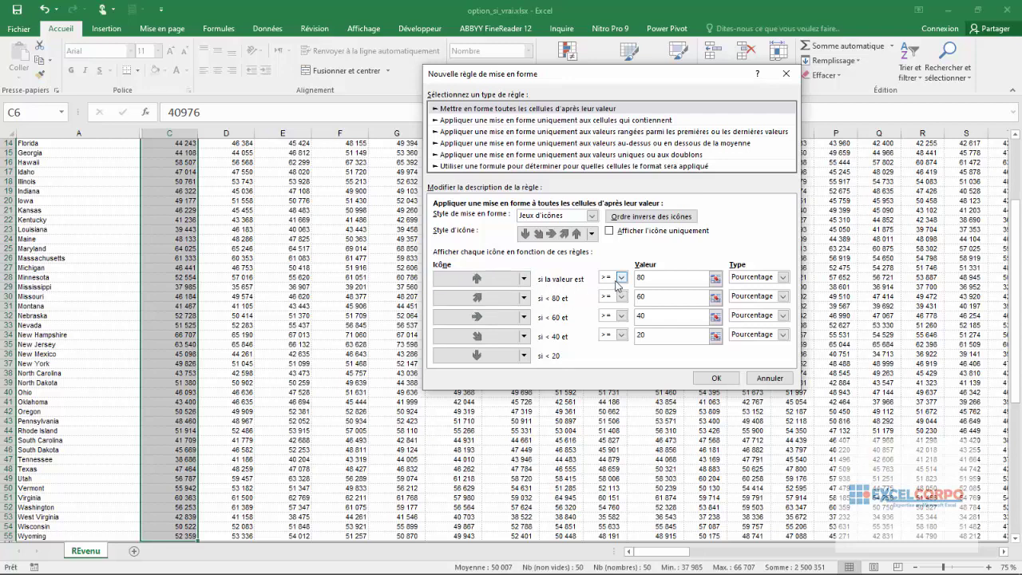
Step: Set the threshold type of the up arrow to Centile and apply the icon set rule
left_click(784, 278)
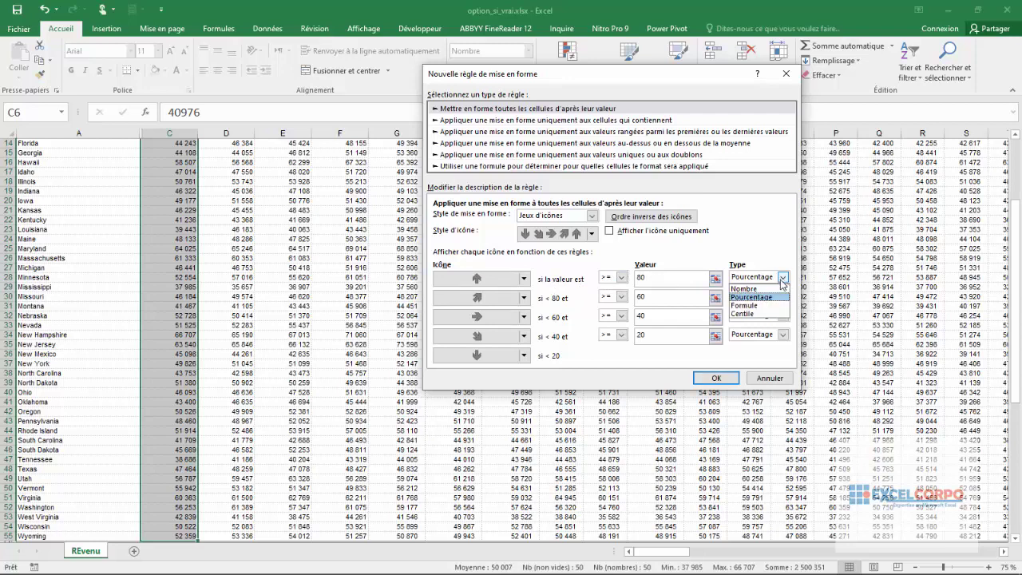
left_click(747, 314)
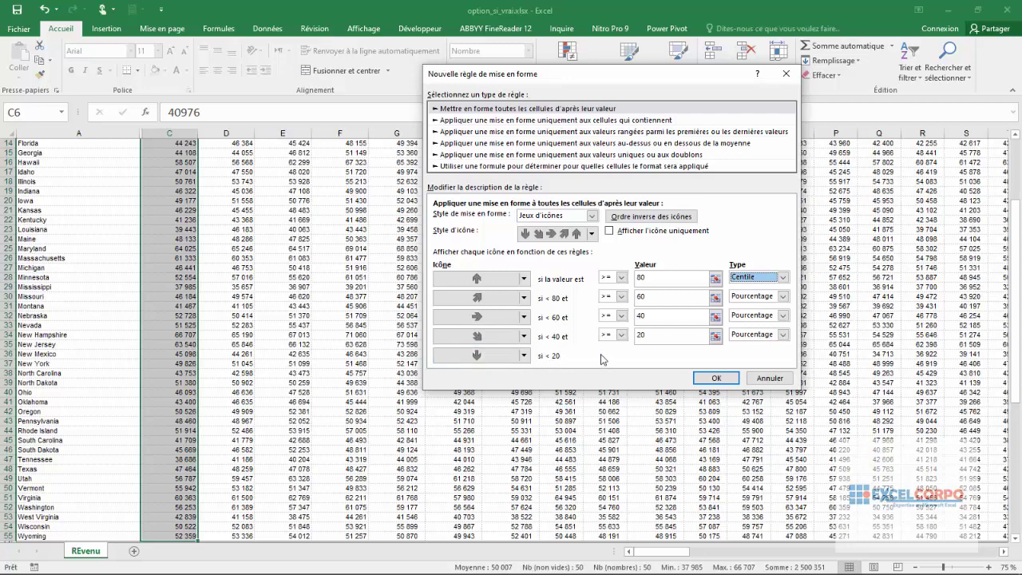
left_click(716, 378)
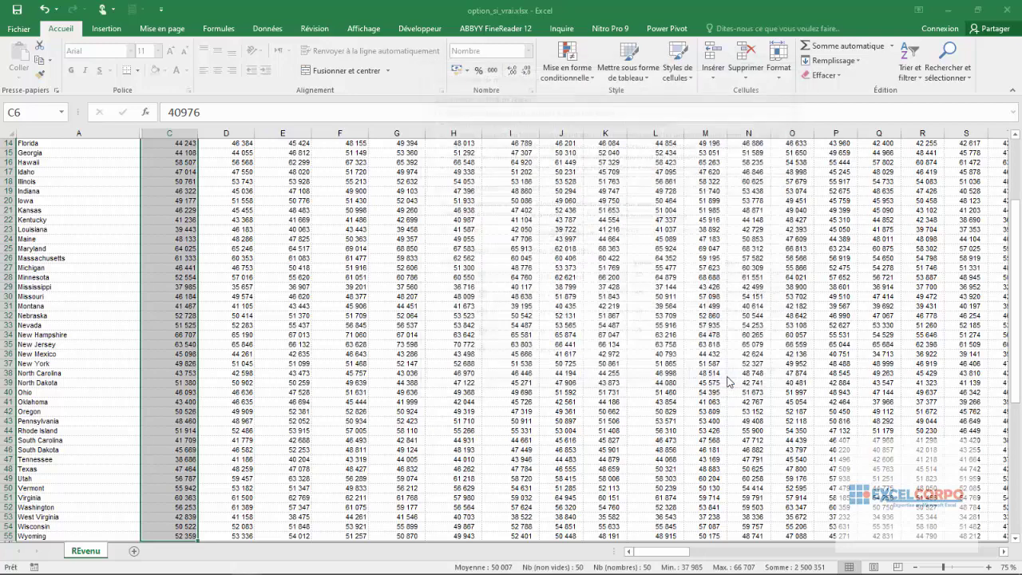
scroll(1017, 316, "up", 5)
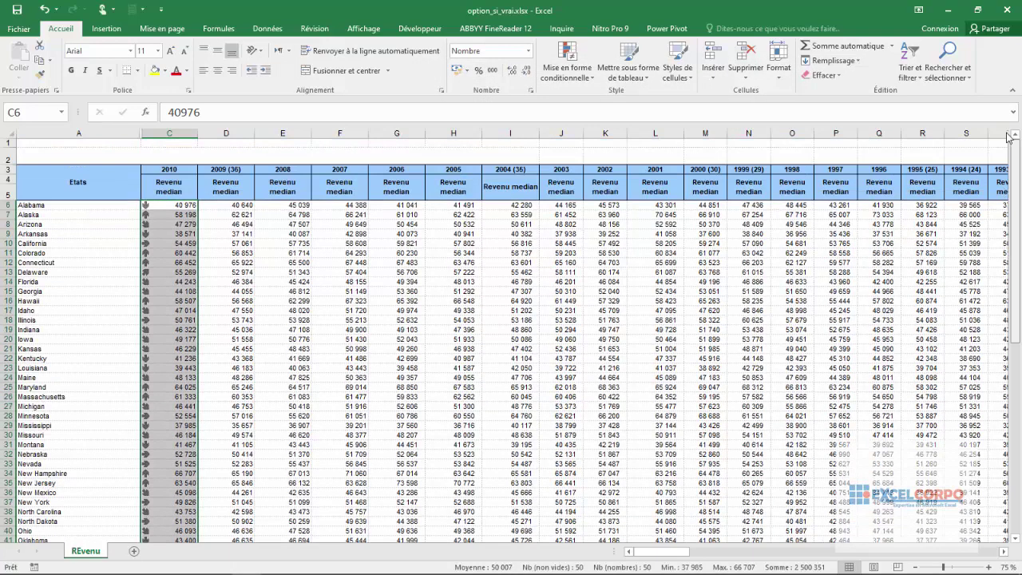
left_click(147, 229)
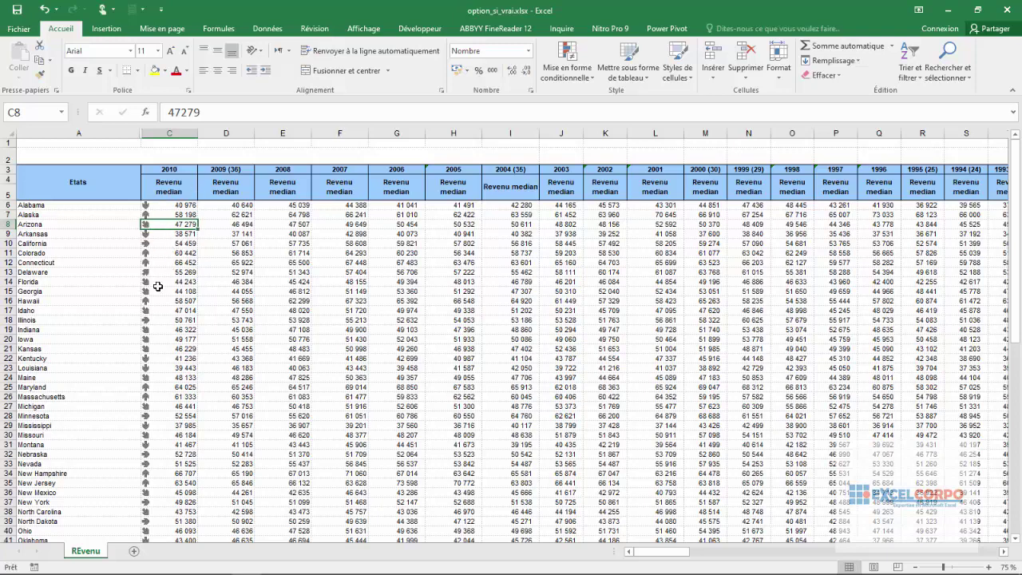
Step: Add a second conditional formatting rule to C6:C55 targeting the last (derniers) 40 values, without any format
left_click(171, 206)
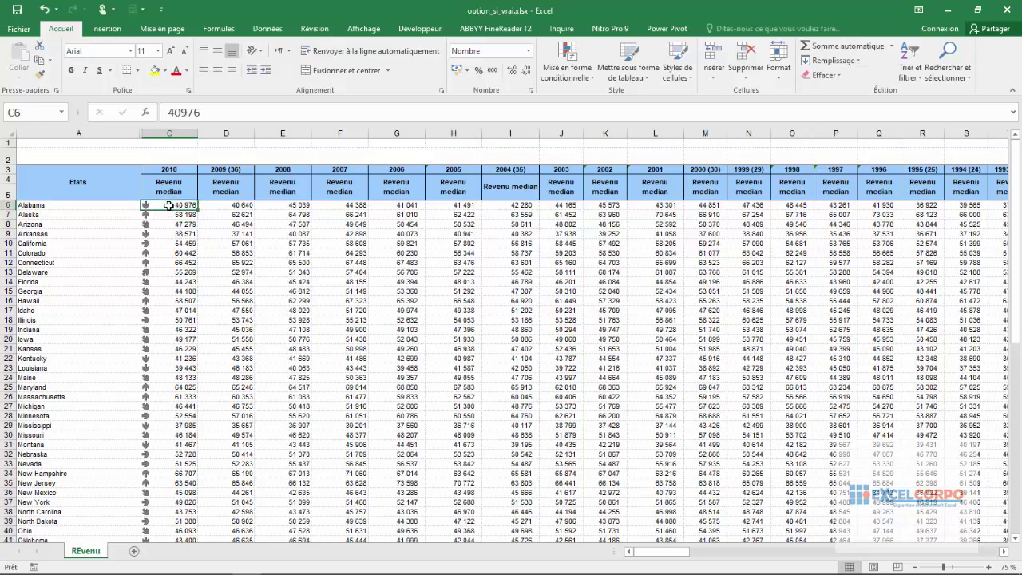
key("ctrl+shift+Down")
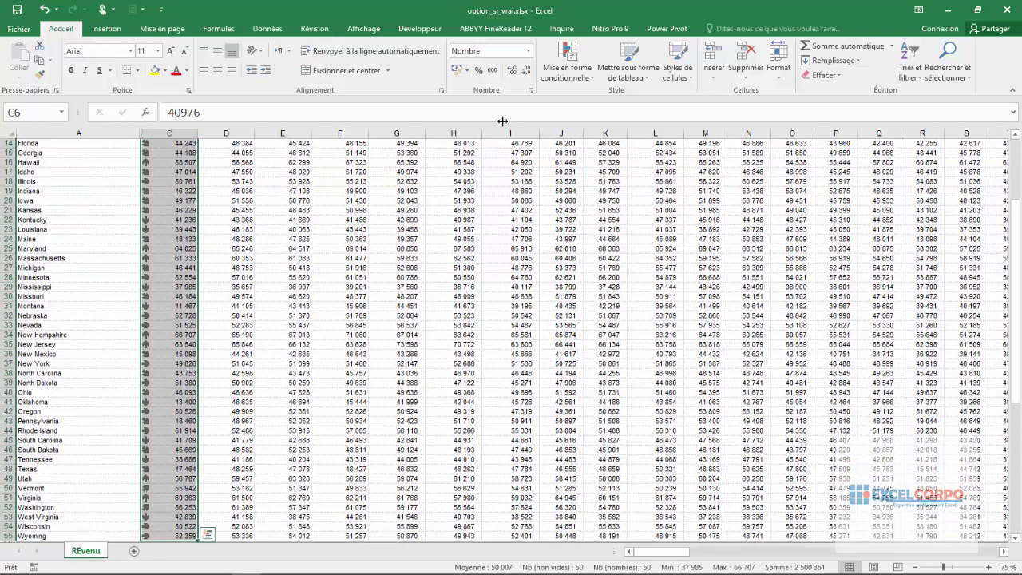
left_click(590, 77)
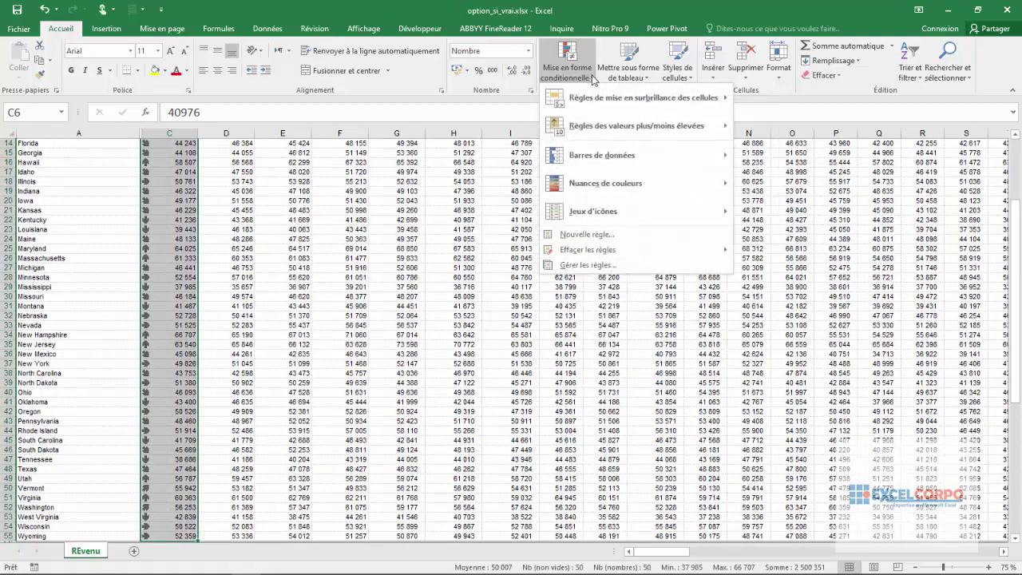
left_click(582, 237)
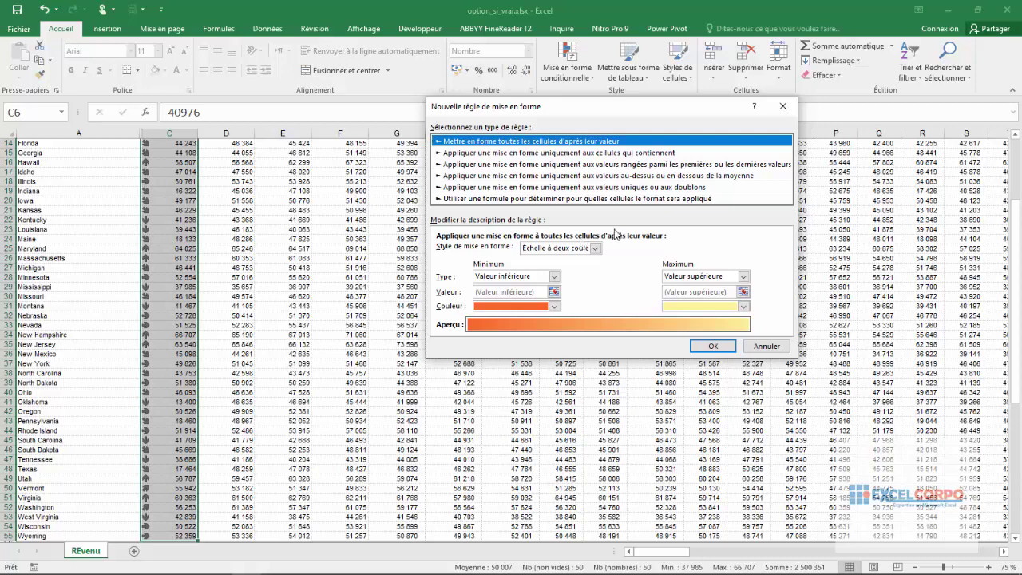
left_click(471, 165)
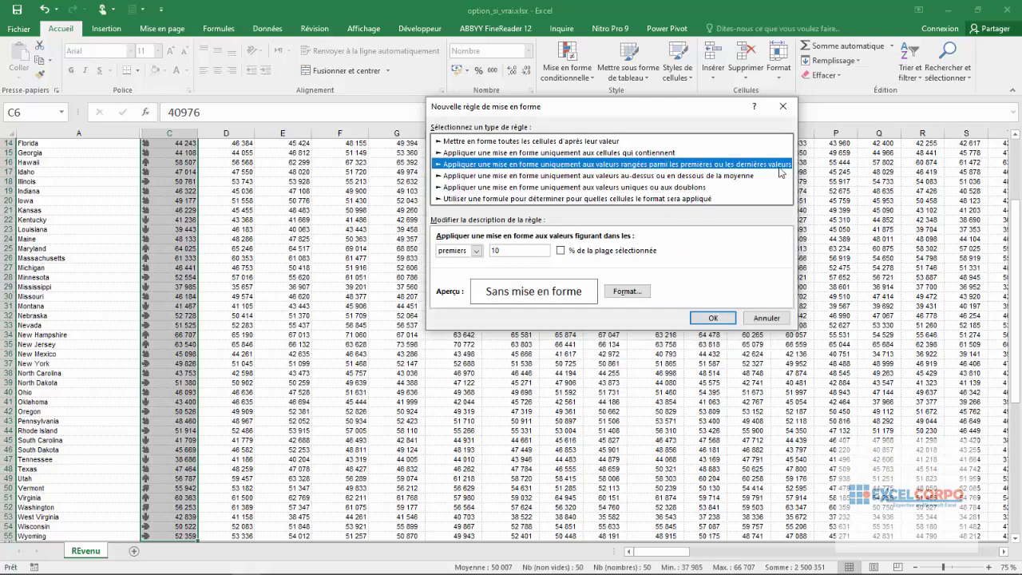
left_click(476, 251)
left_click(451, 271)
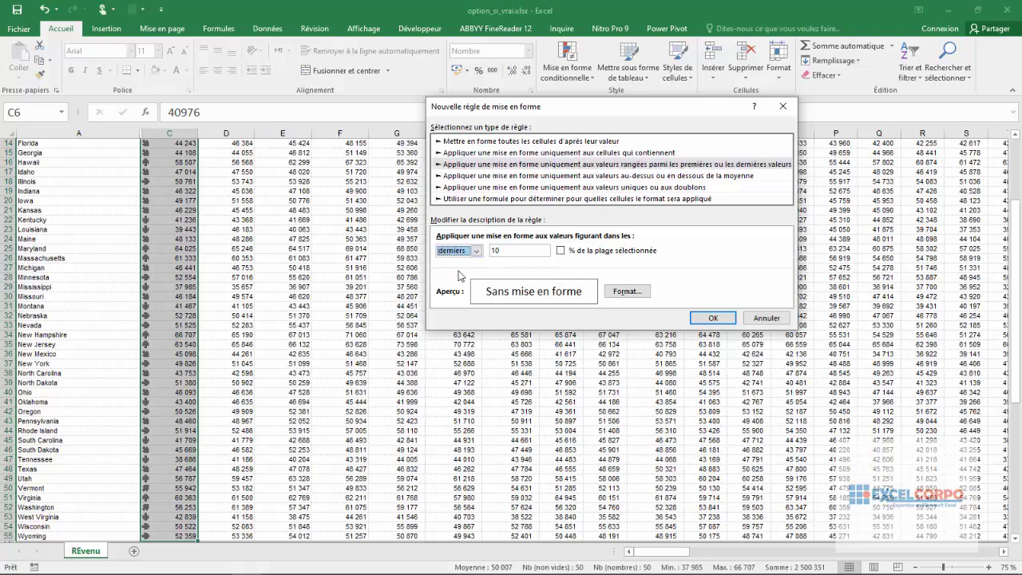
left_click(515, 248)
left_click(713, 317)
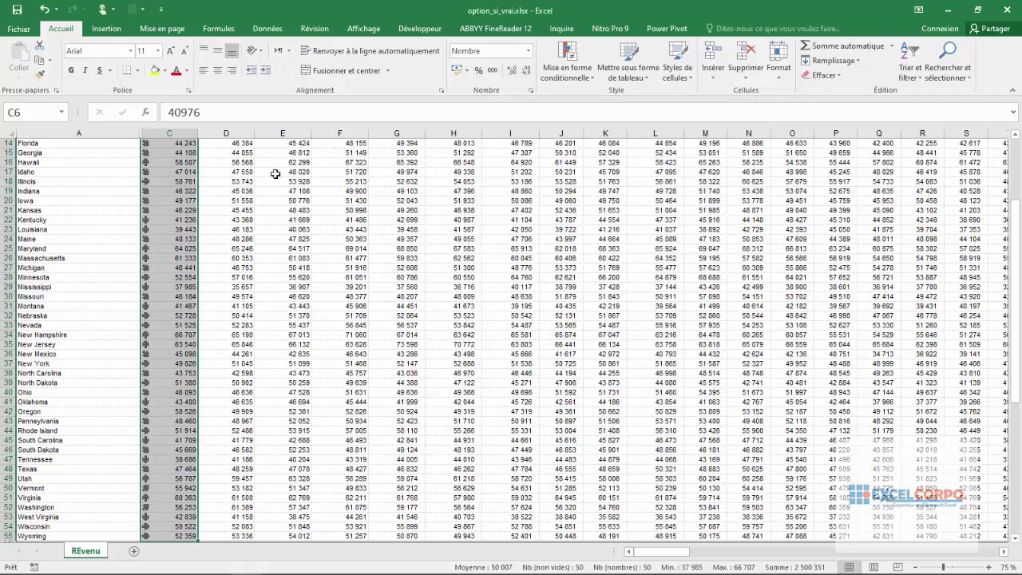
scroll(152, 304, "up", 5)
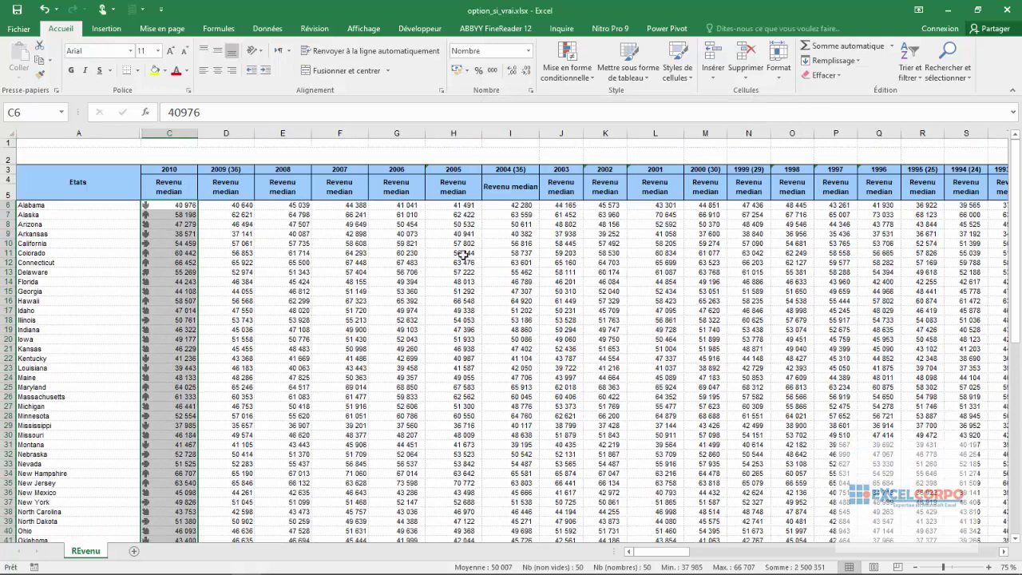
Step: Enable Interrompre si Vrai for the Bas 40 rule in the conditional formatting rules manager and apply it
left_click(185, 252)
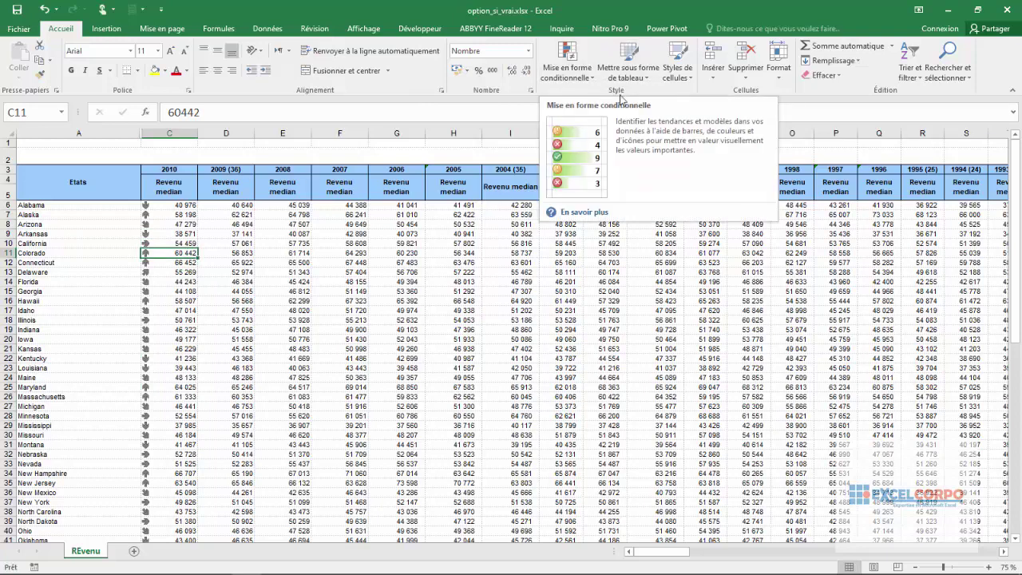
left_click(587, 80)
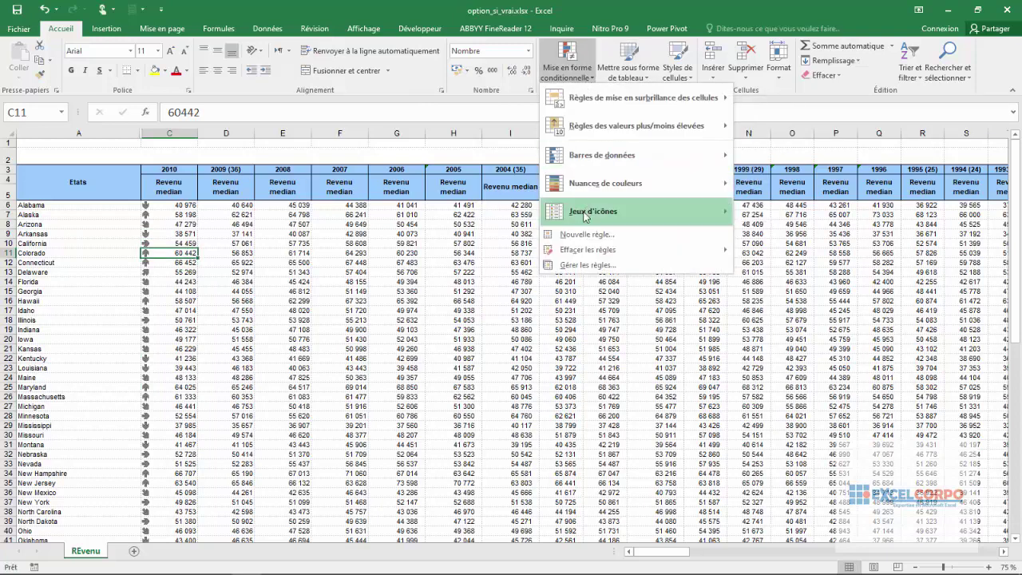
left_click(567, 267)
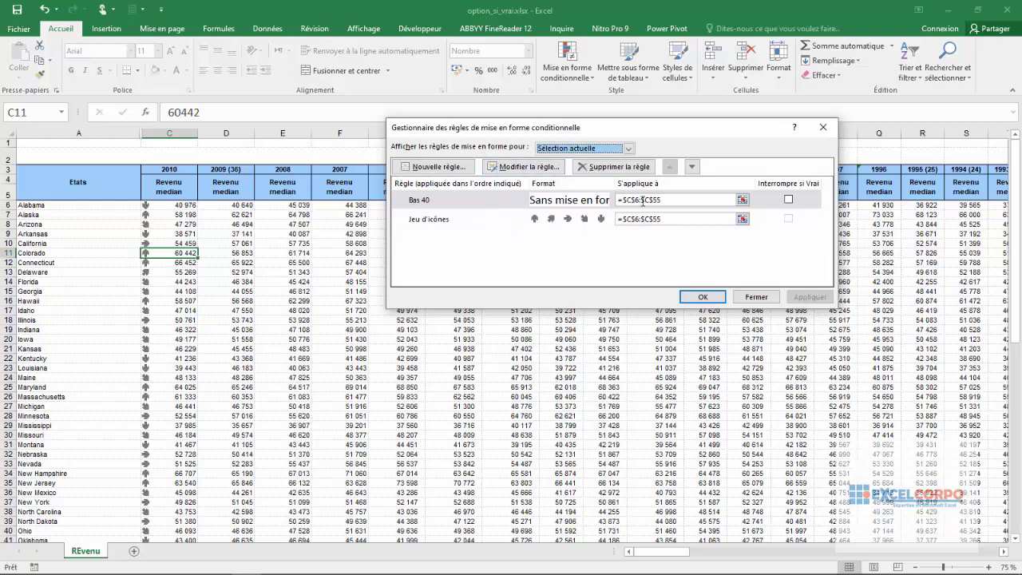
left_click(789, 200)
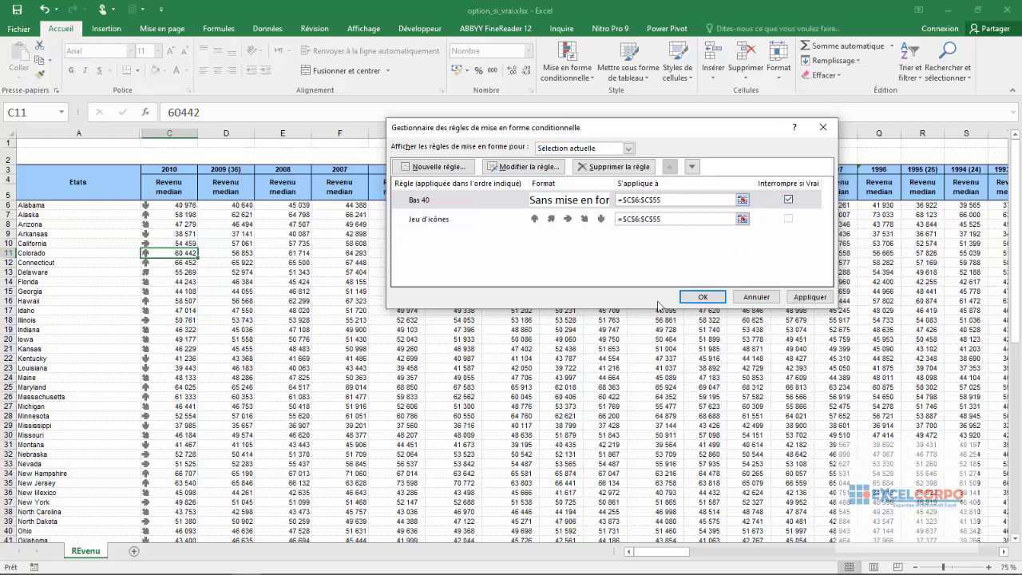
left_click(698, 300)
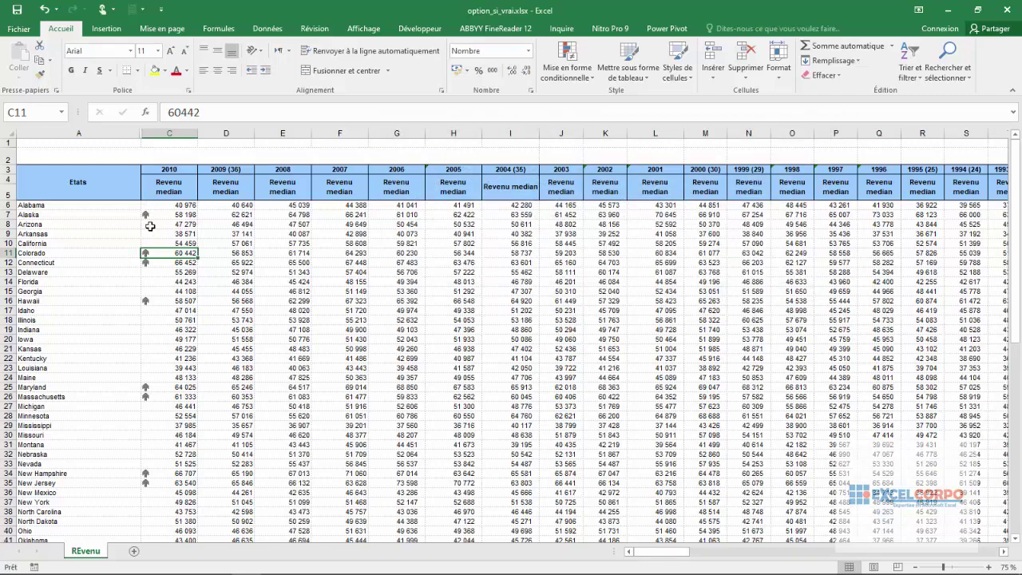
Step: Review the icons in the 2010 column and the rules listed in the conditional formatting rules manager
left_click_drag(1018, 239, 1012, 187)
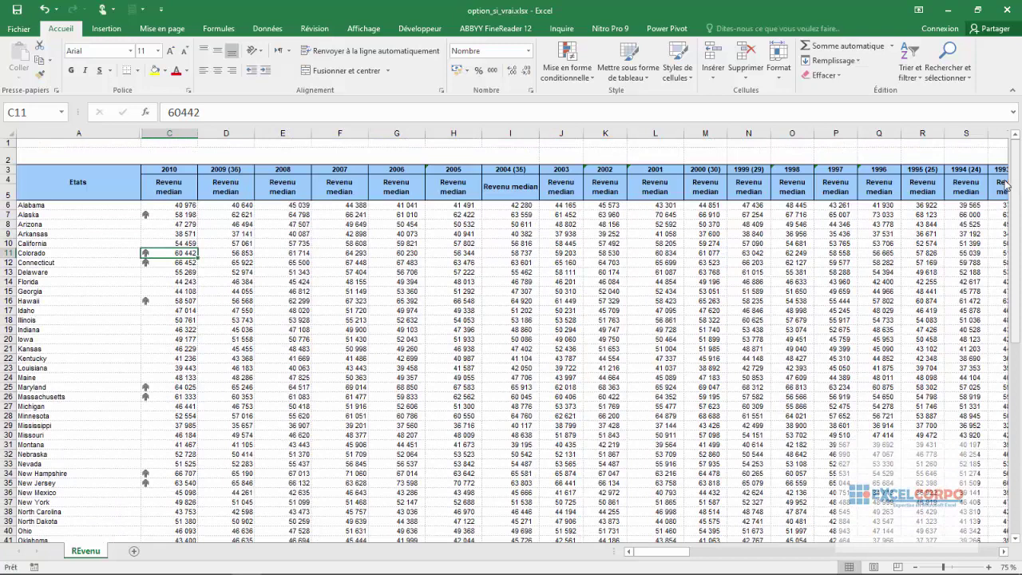
left_click(564, 70)
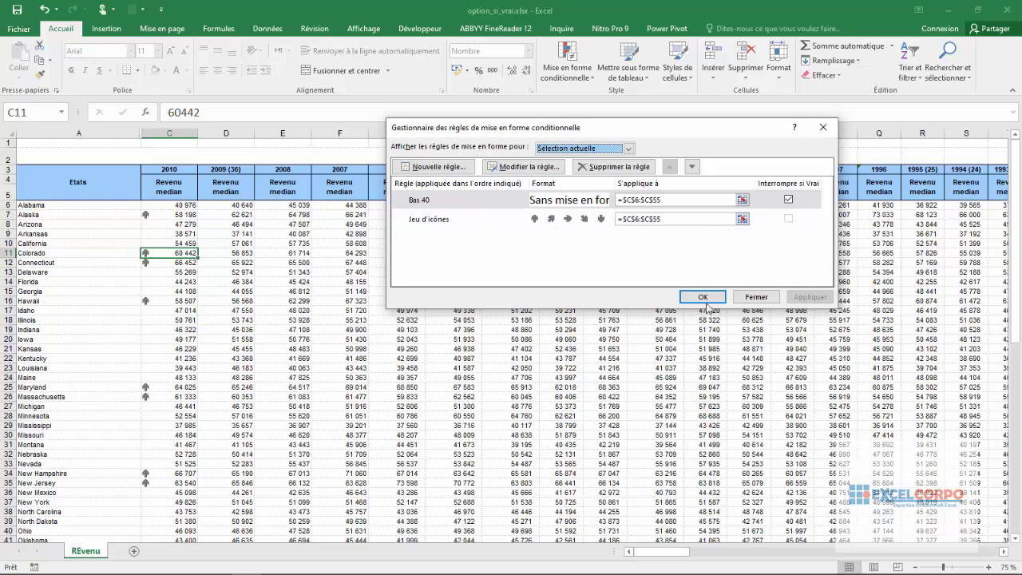
left_click(702, 297)
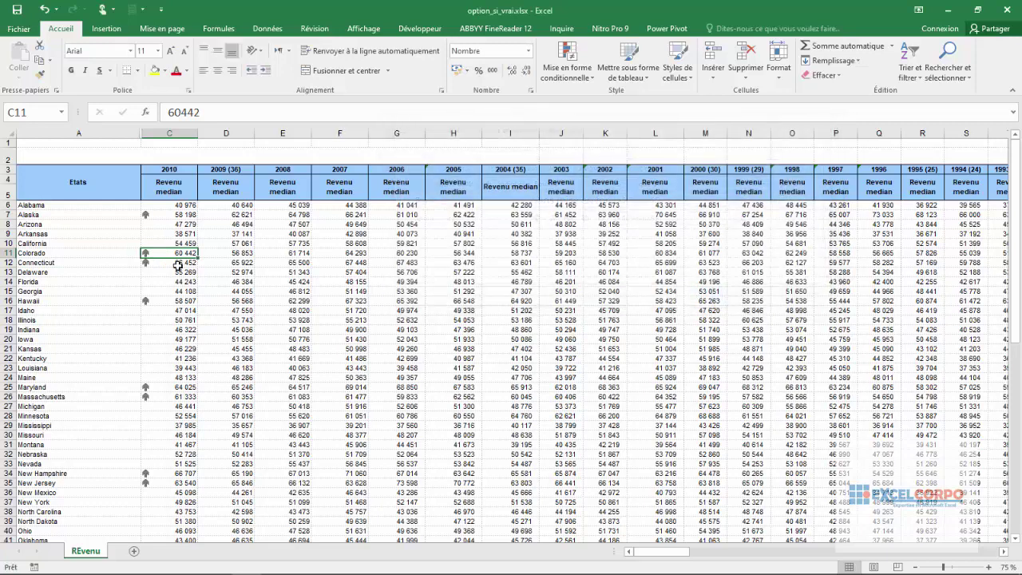